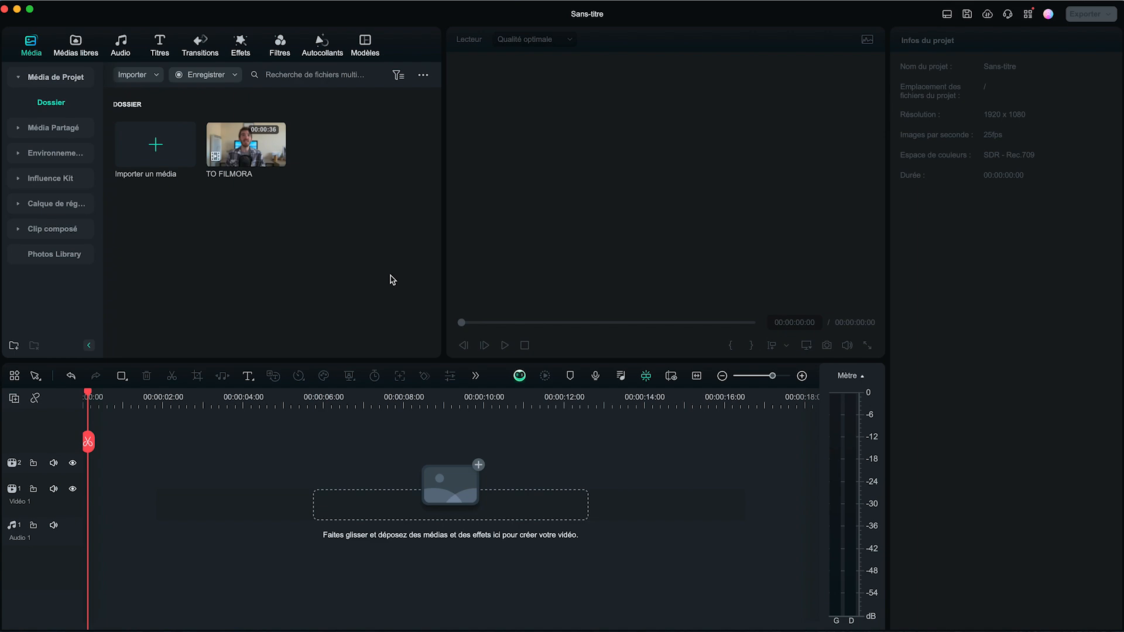
Place the TO FILMORA clip at the start of the first video track
{"action": "left_click", "coordinate": [375, 6]}
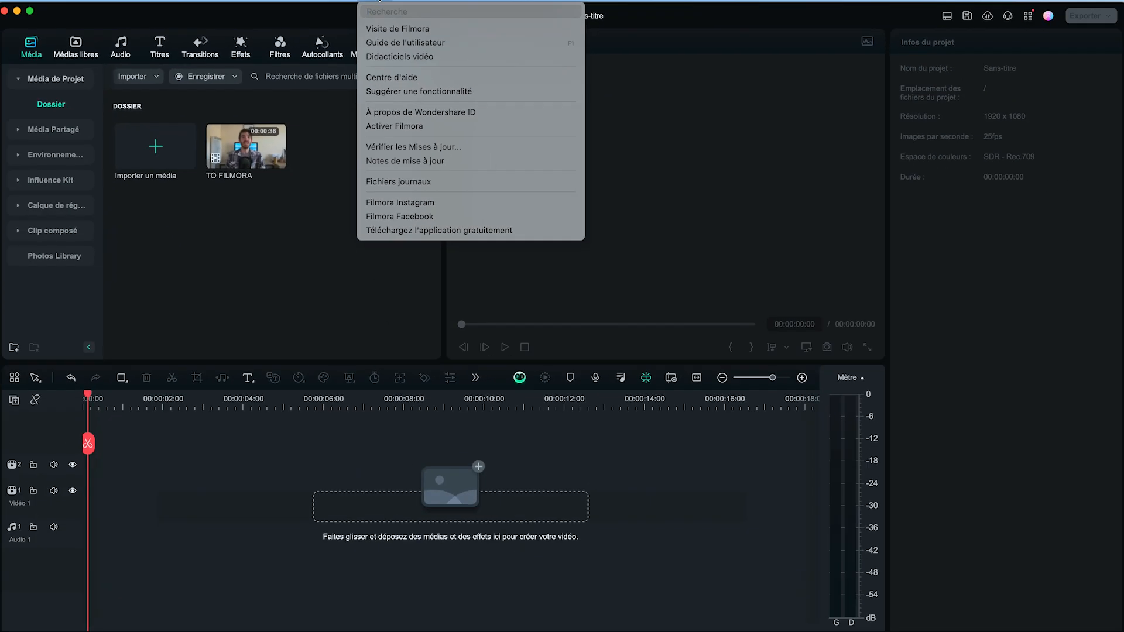
{"action": "left_click", "coordinate": [441, 12]}
{"action": "left_click_drag", "start_coordinate": [248, 155], "coordinate": [91, 529]}
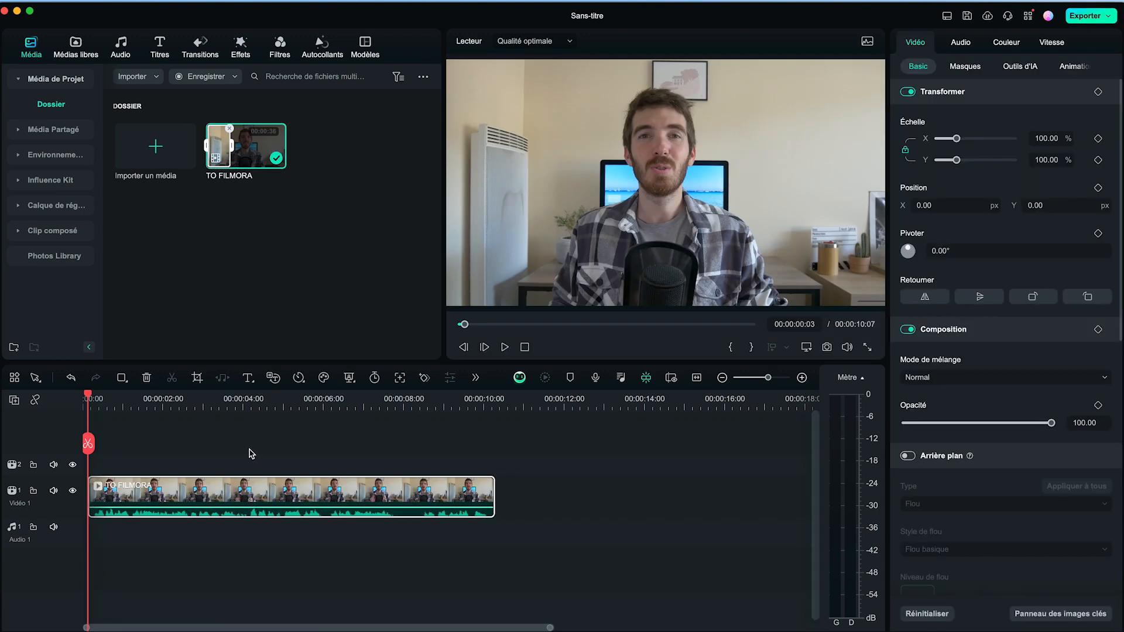
{"action": "left_click", "coordinate": [371, 439]}
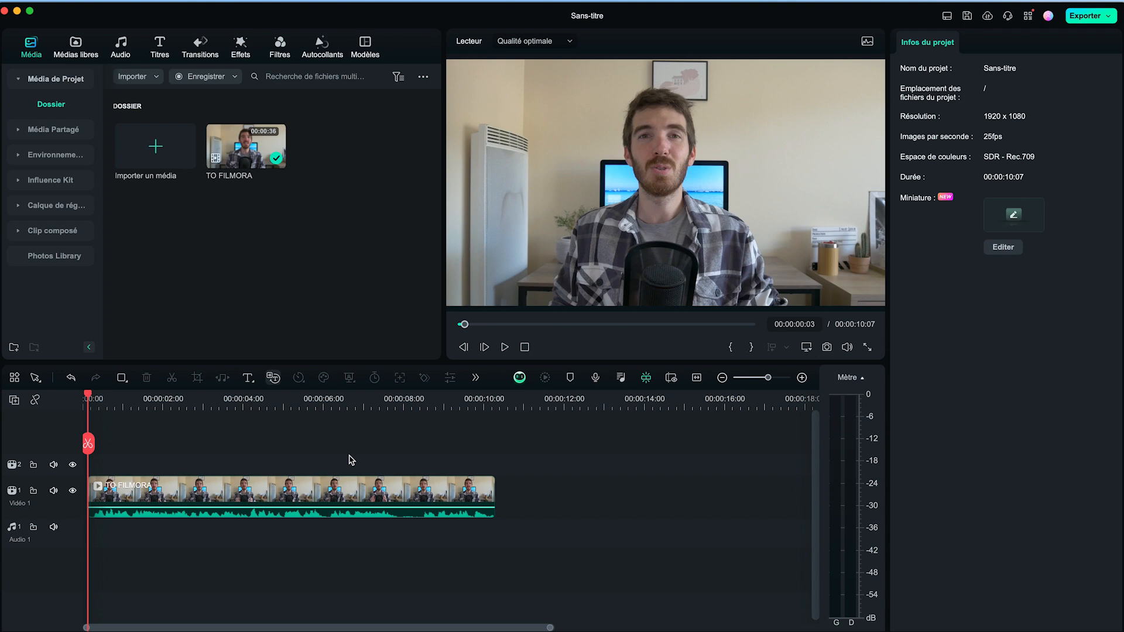
Generate title captions from the selected TO FILMORA clip with Speech to Text, adding active words automatically, and preview them
{"action": "left_click", "coordinate": [225, 496]}
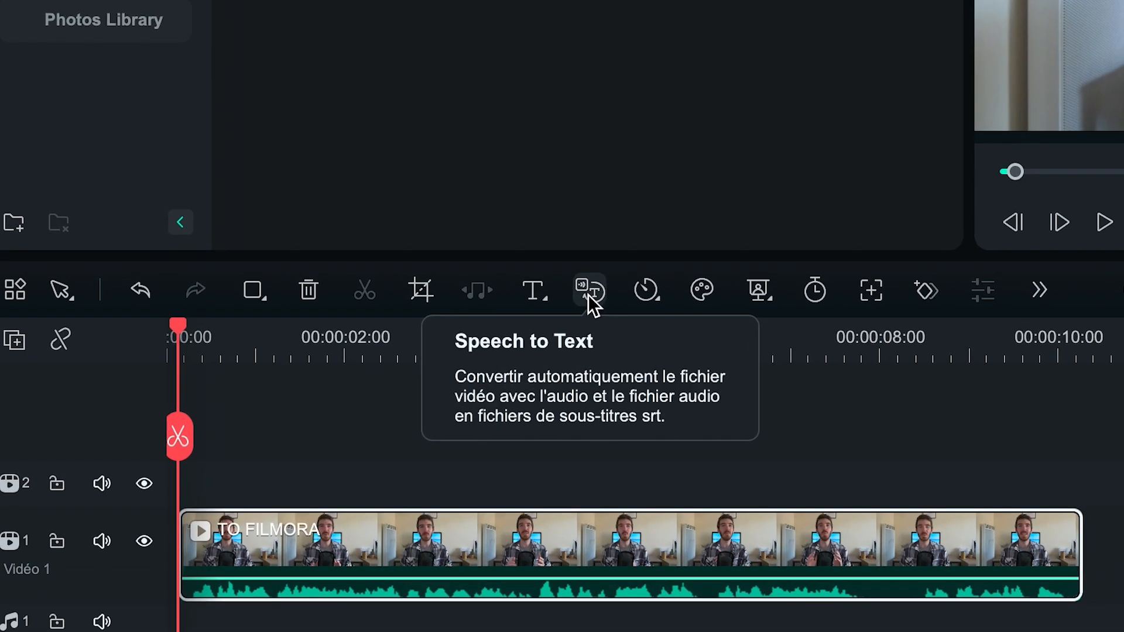
{"action": "left_click", "coordinate": [588, 294]}
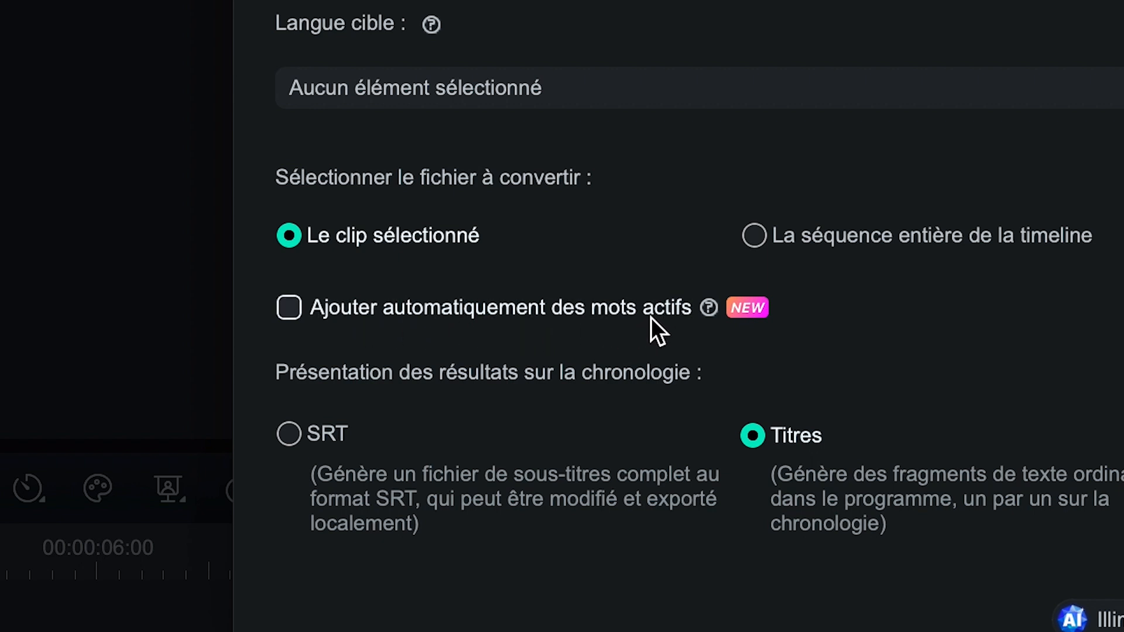
{"action": "left_click", "coordinate": [289, 308]}
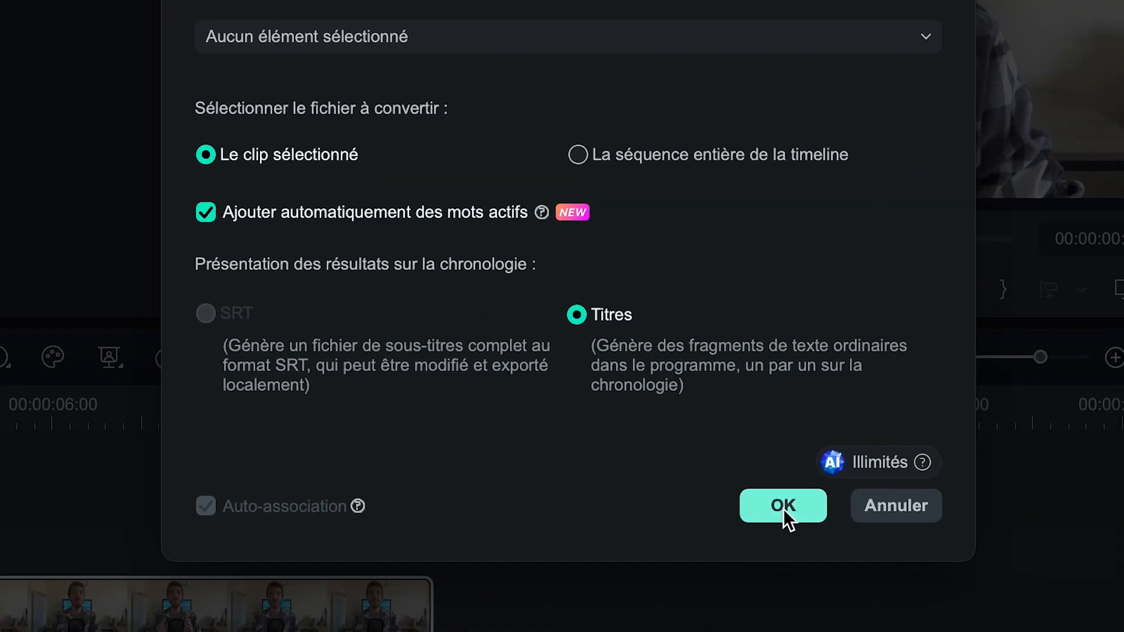
{"action": "left_click", "coordinate": [784, 507]}
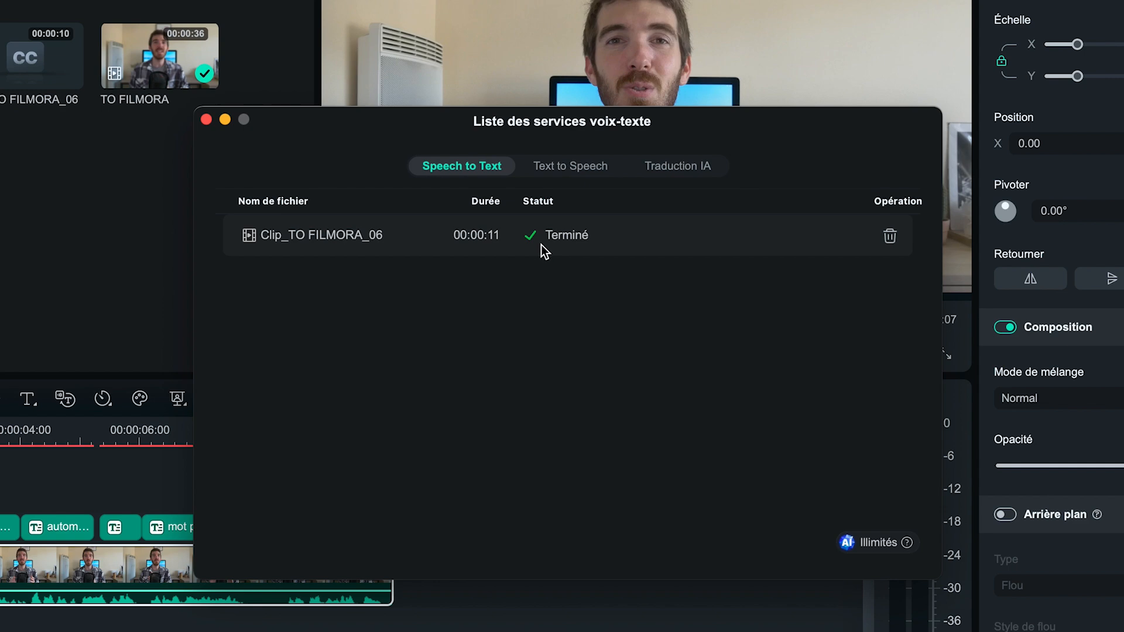
{"action": "left_click", "coordinate": [207, 120]}
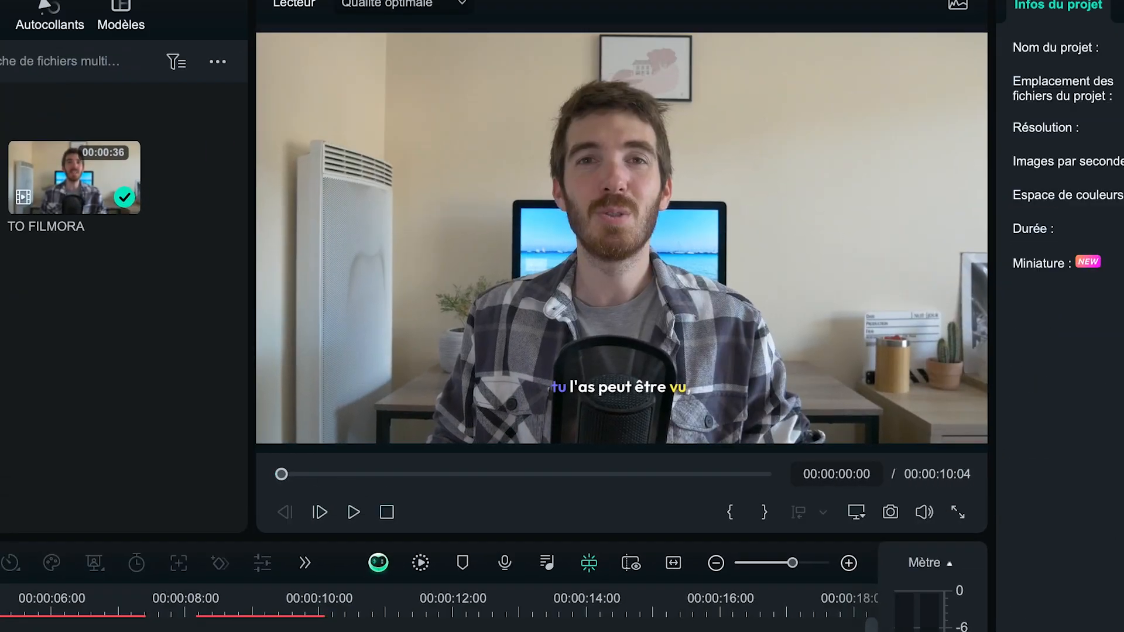
{"action": "key", "text": "space"}
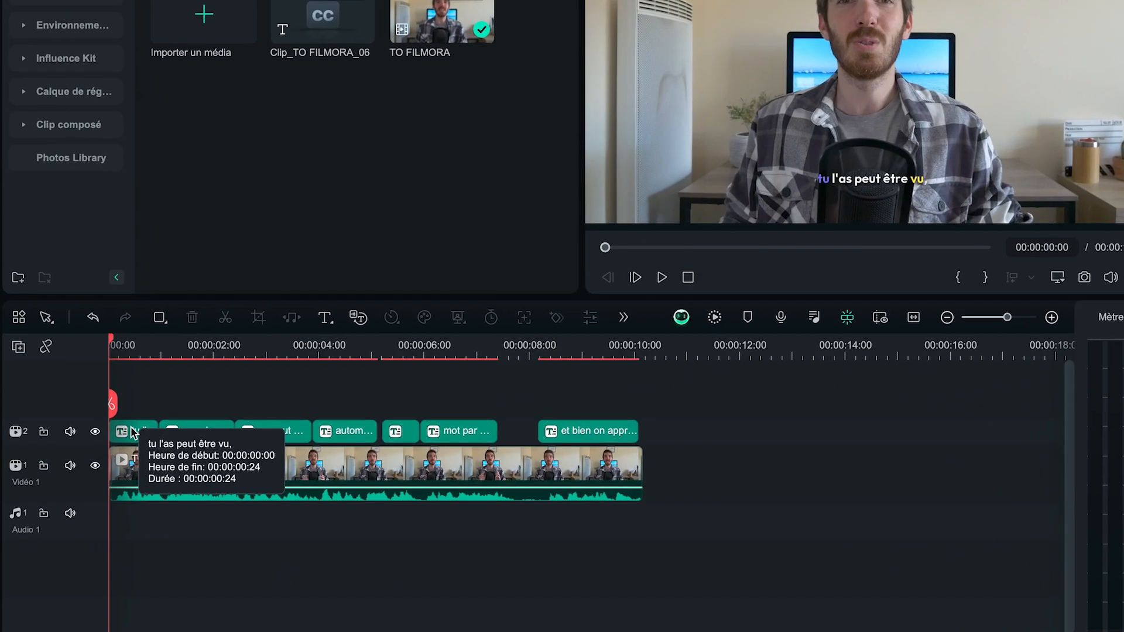
Try out the plain white, yellow-and-purple and green-word templates on the opening captions and play them back
{"action": "left_click", "coordinate": [100, 463]}
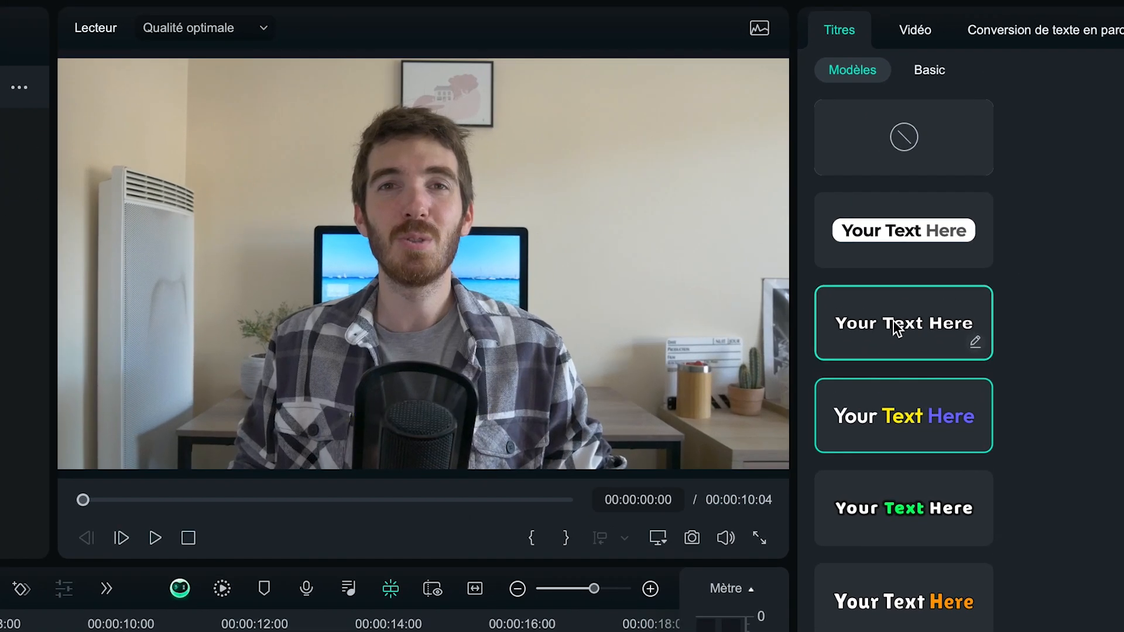
{"action": "left_click", "coordinate": [960, 202]}
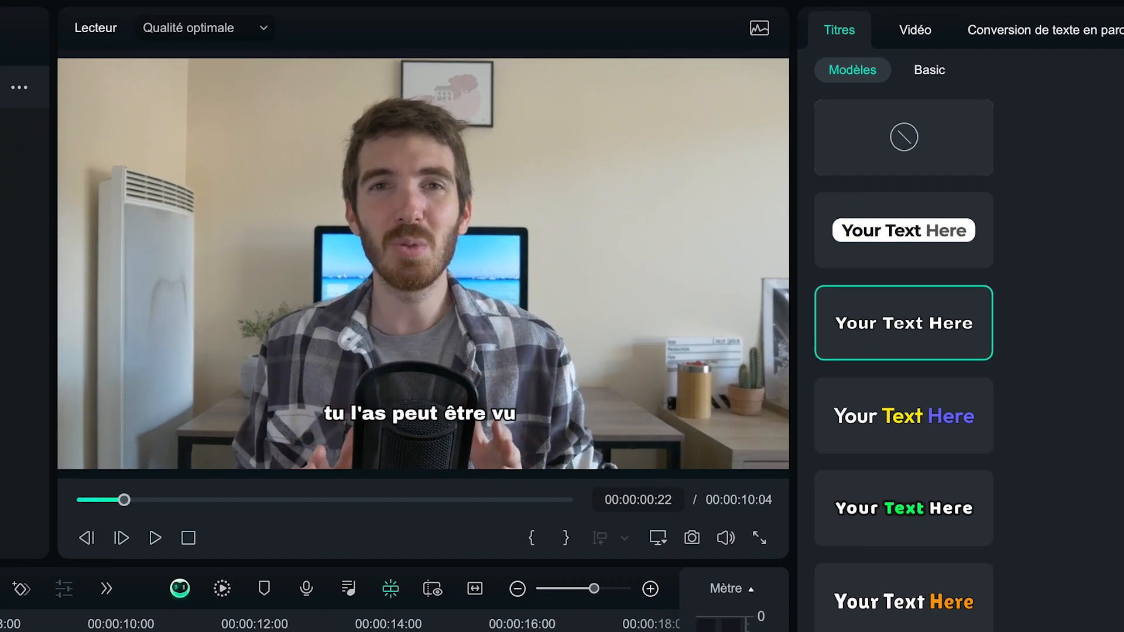
{"action": "left_click", "coordinate": [902, 425]}
{"action": "left_click", "coordinate": [901, 514]}
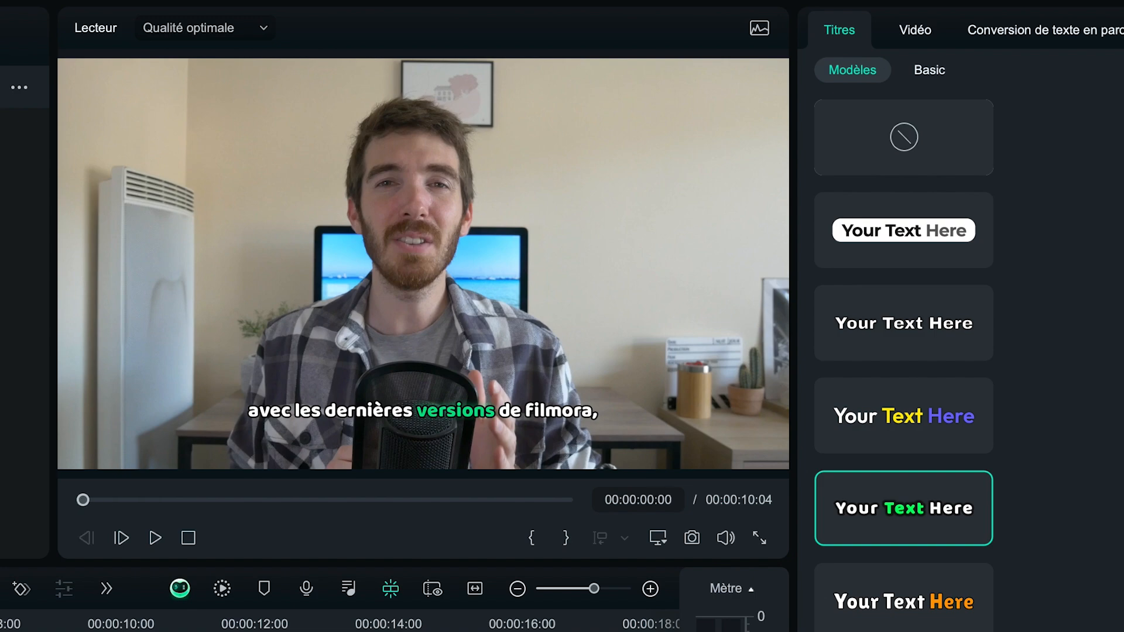
{"action": "key", "text": "space"}
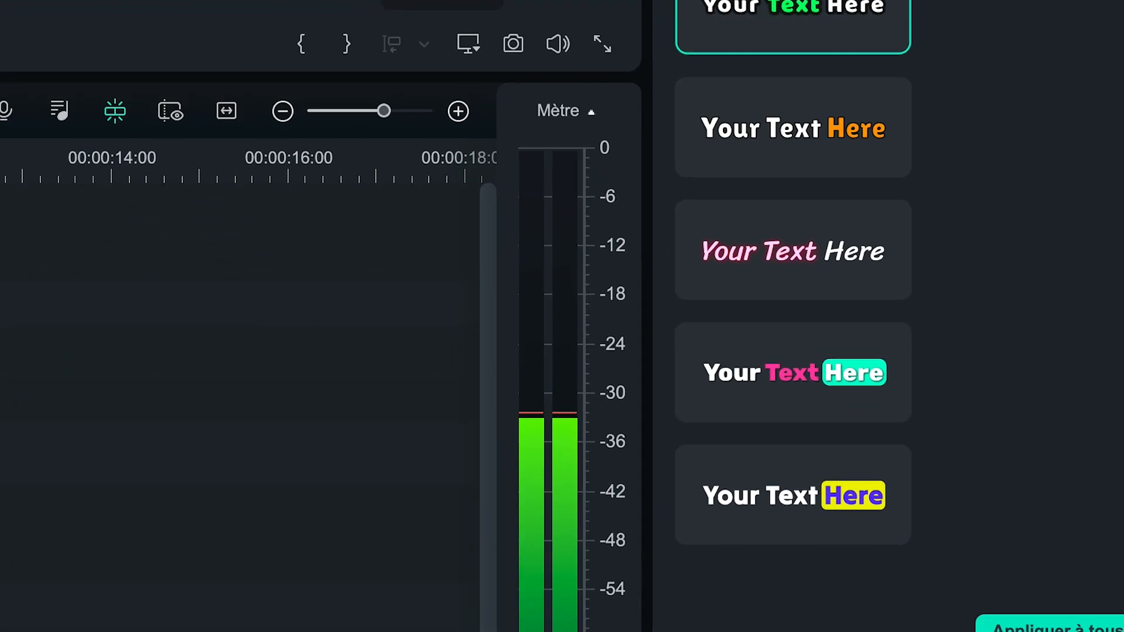
Apply the template with a pink word and turquoise word background to all captions and preview the result
{"action": "left_click", "coordinate": [830, 604]}
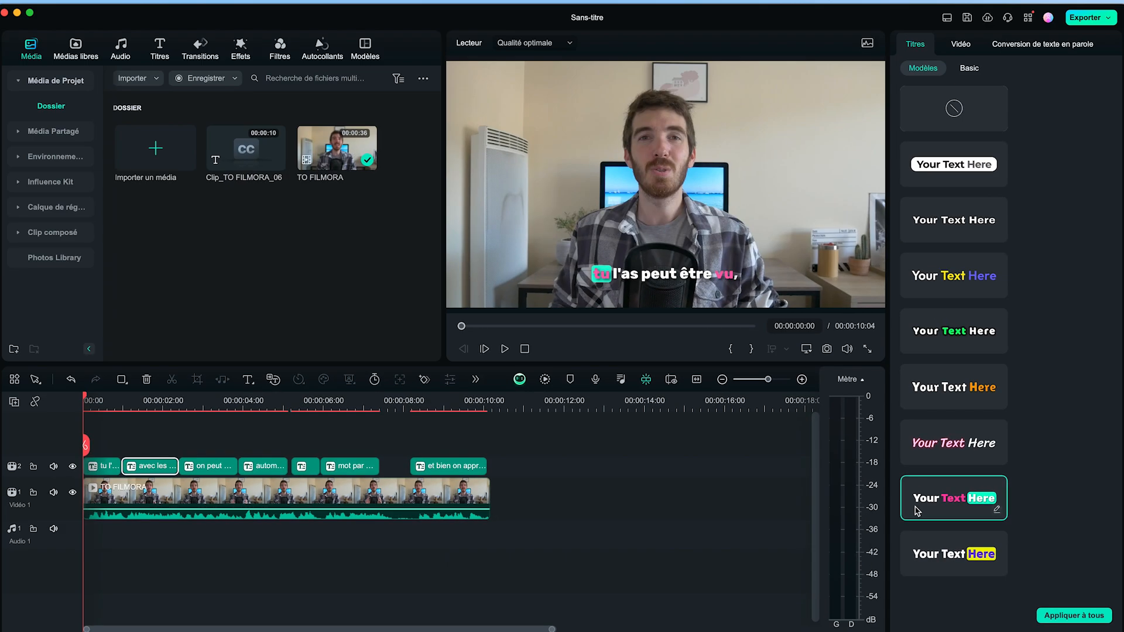
{"action": "key", "text": "space"}
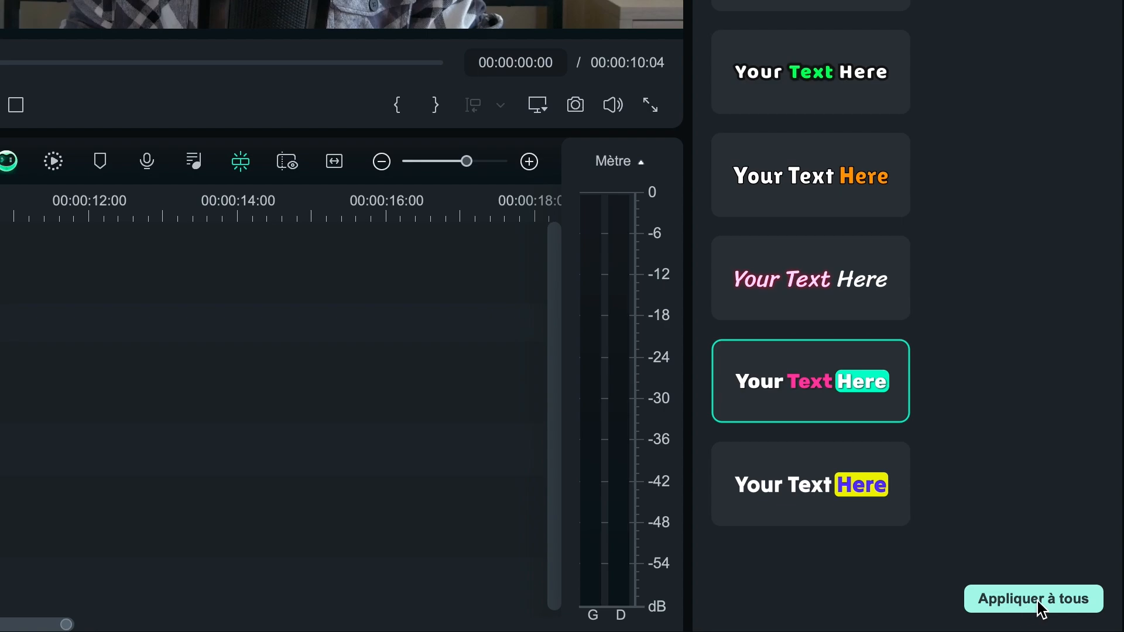
{"action": "left_click", "coordinate": [1039, 603]}
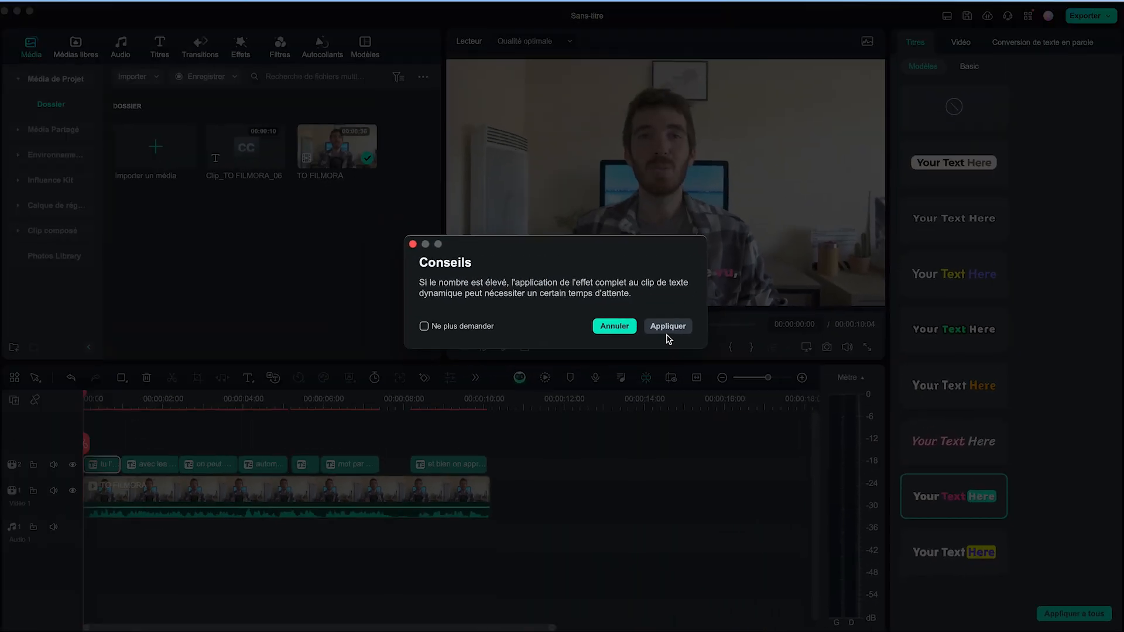
{"action": "left_click", "coordinate": [667, 326]}
{"action": "key", "text": "space"}
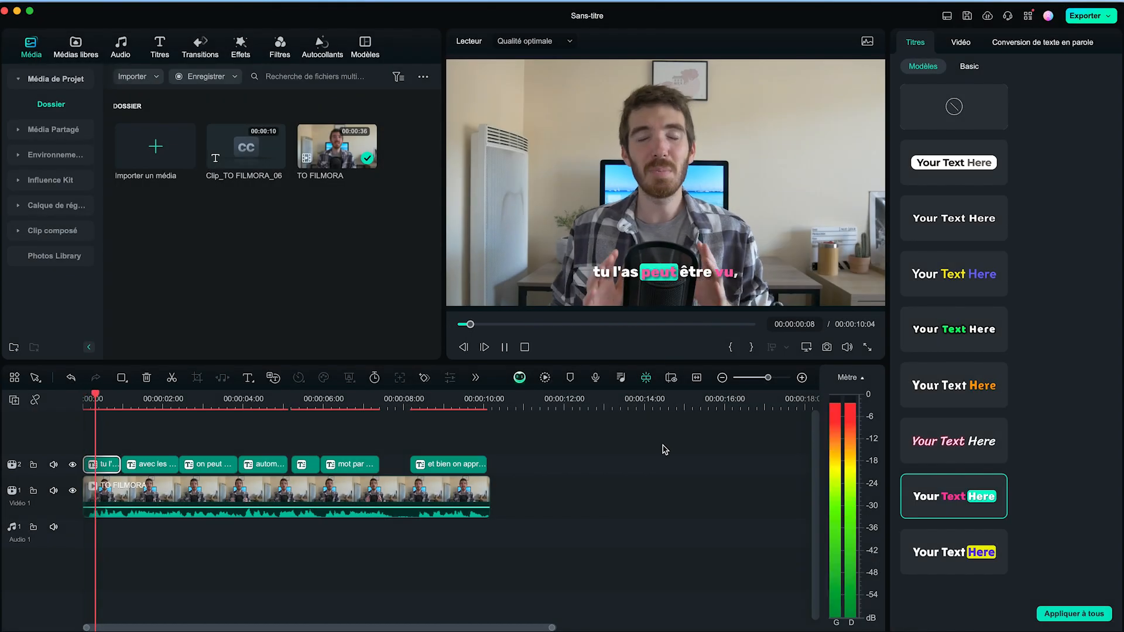
{"action": "key", "text": "space"}
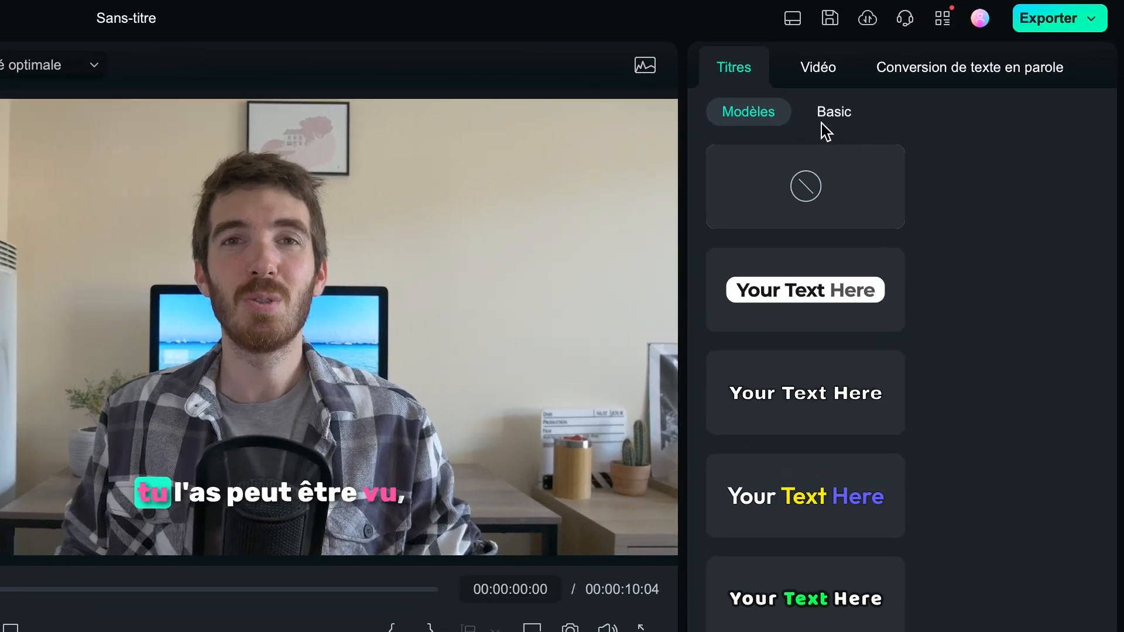
Correct the first caption to "Tu l'as peut-être vu," and merge "peut" and "-être" into one word
{"action": "left_click", "coordinate": [832, 115]}
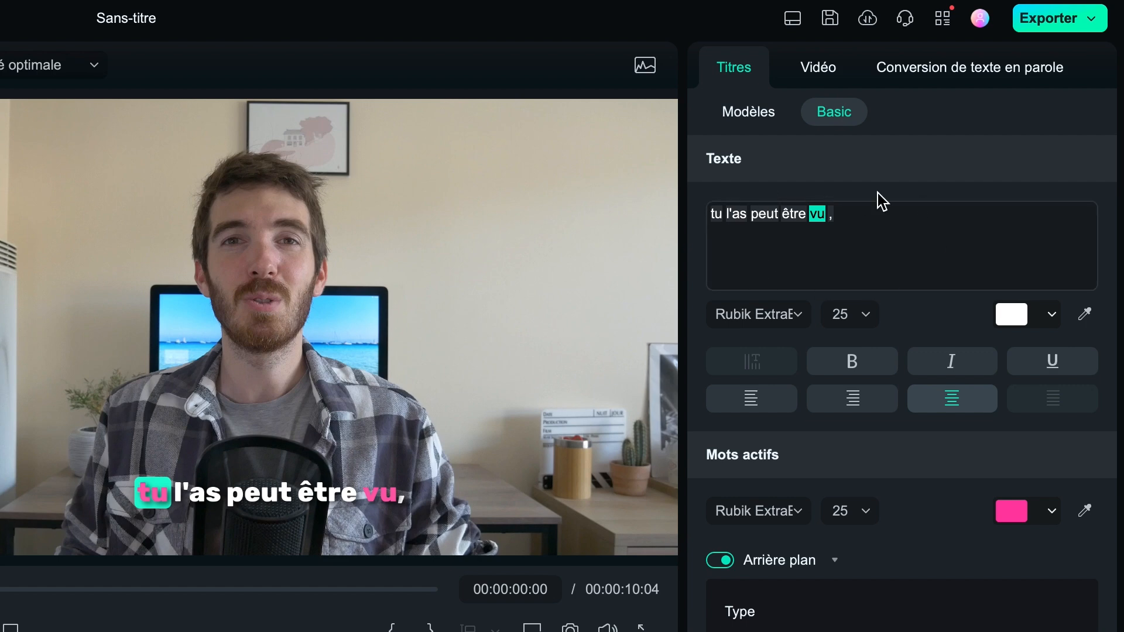
{"action": "left_click", "coordinate": [715, 215]}
{"action": "key", "text": "BackSpace"}
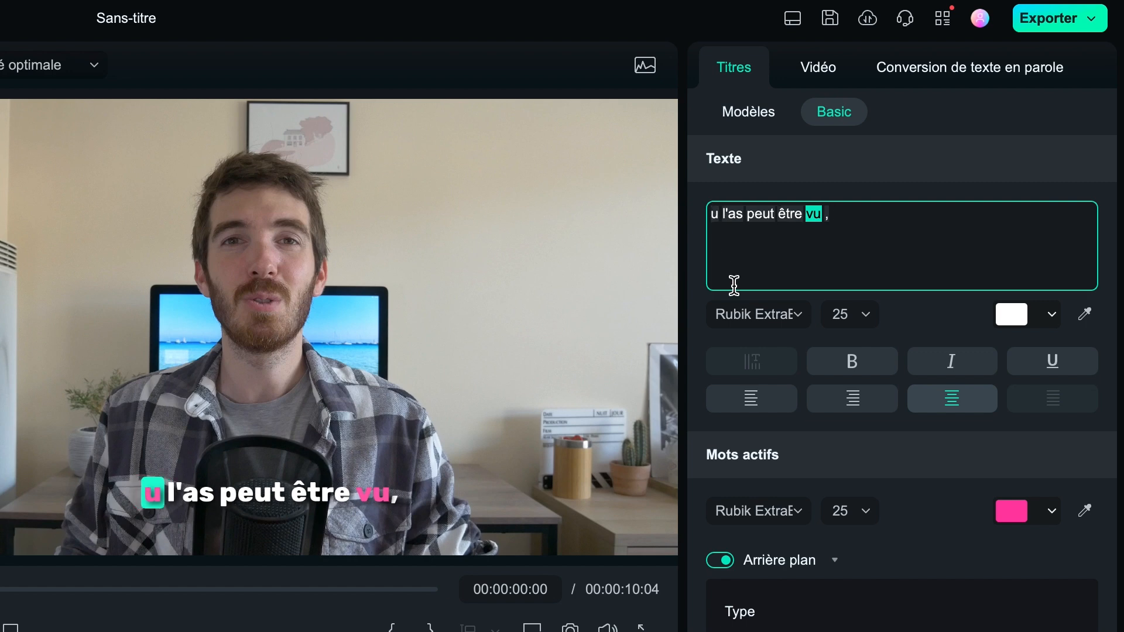
{"action": "type", "text": "T"}
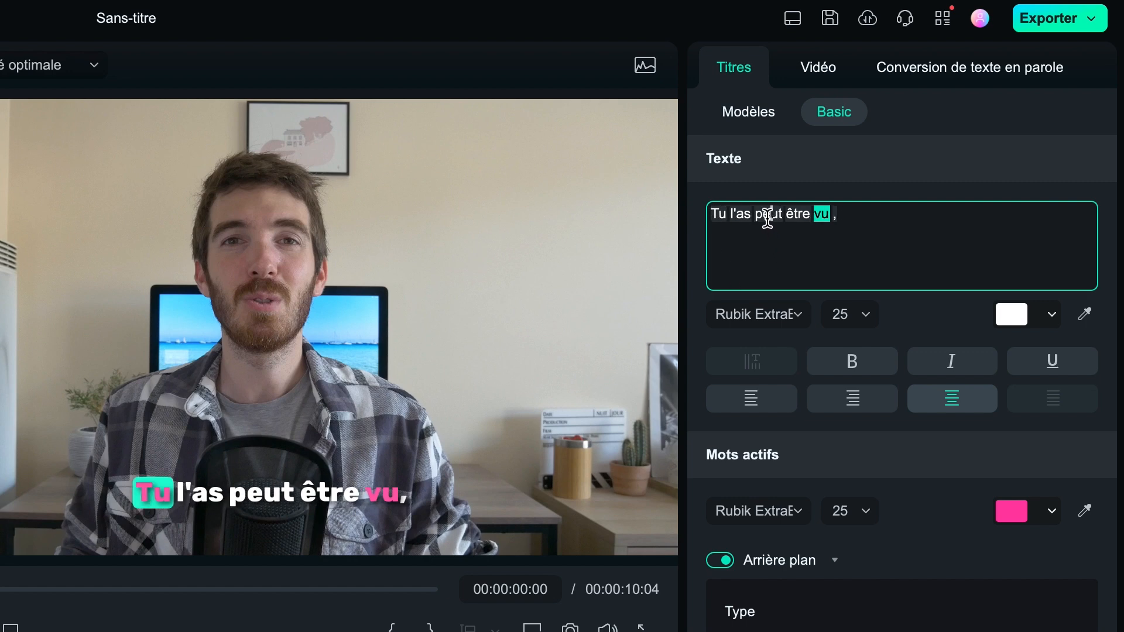
{"action": "left_click", "coordinate": [786, 214]}
{"action": "type", "text": "-"}
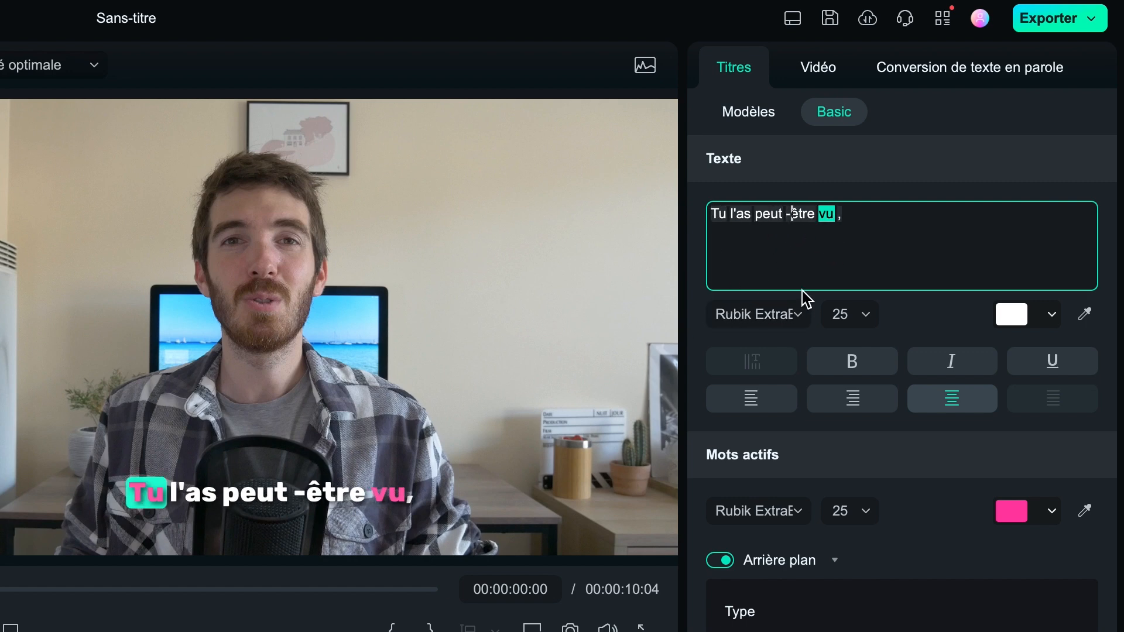
{"action": "left_click_drag", "start_coordinate": [816, 214], "coordinate": [756, 215]}
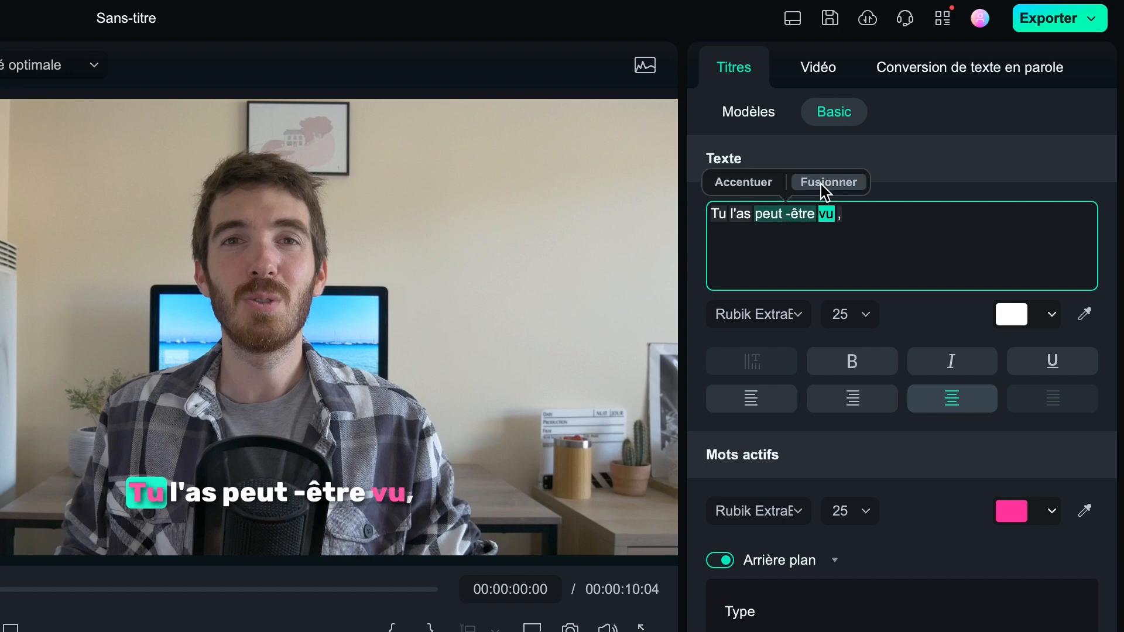
{"action": "left_click", "coordinate": [828, 183]}
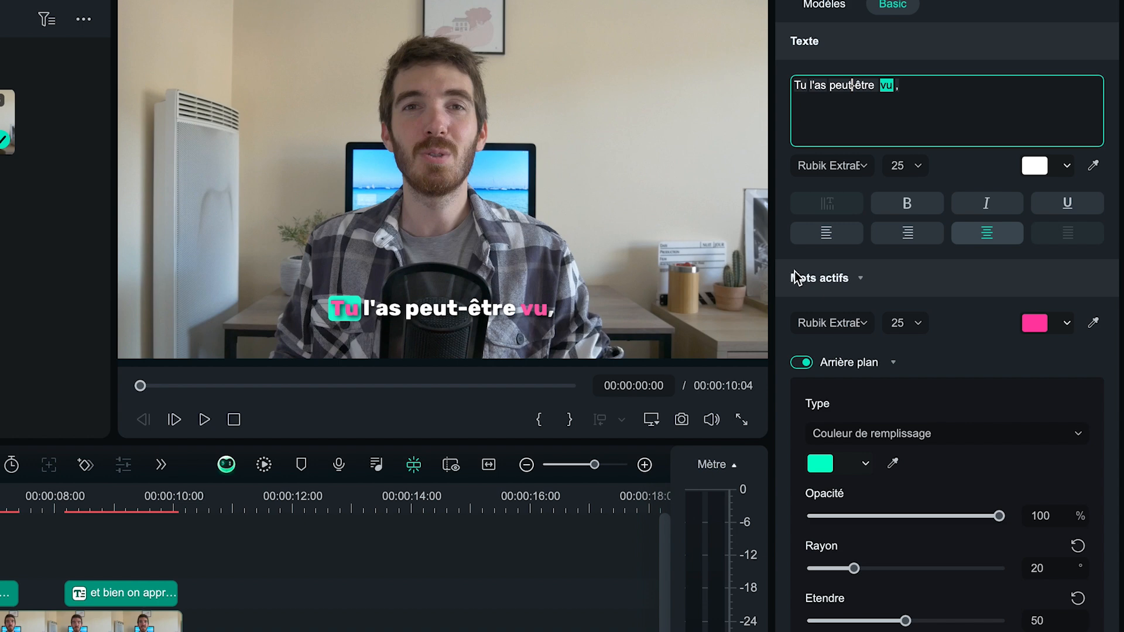
Set the text colour of both the active words and the keywords to white
{"action": "left_click", "coordinate": [1066, 324]}
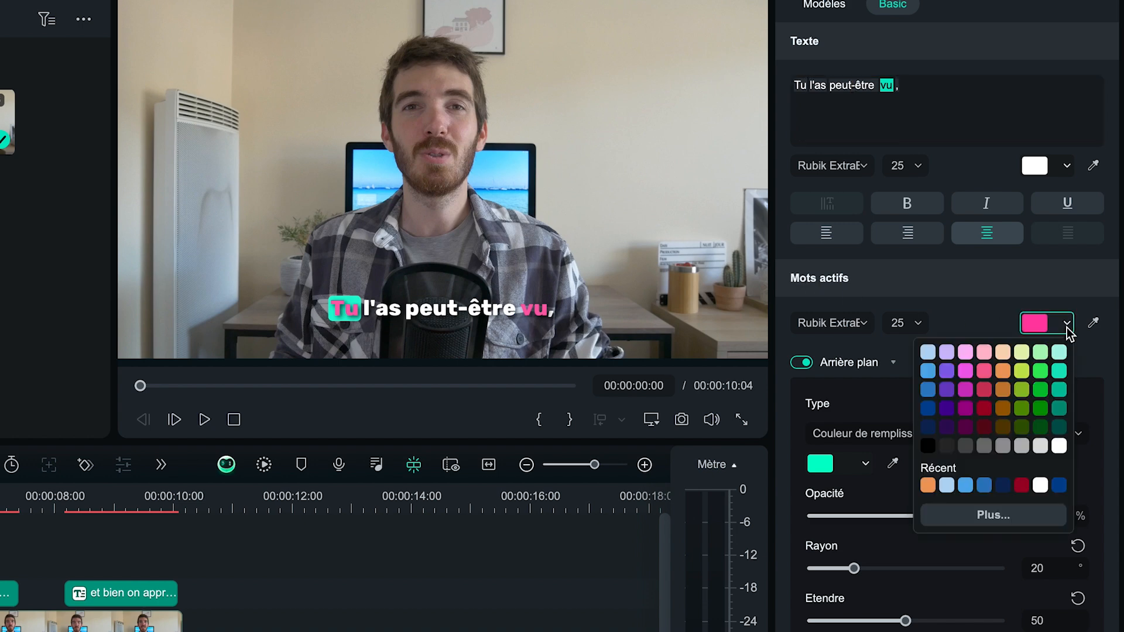
{"action": "left_click", "coordinate": [1059, 447]}
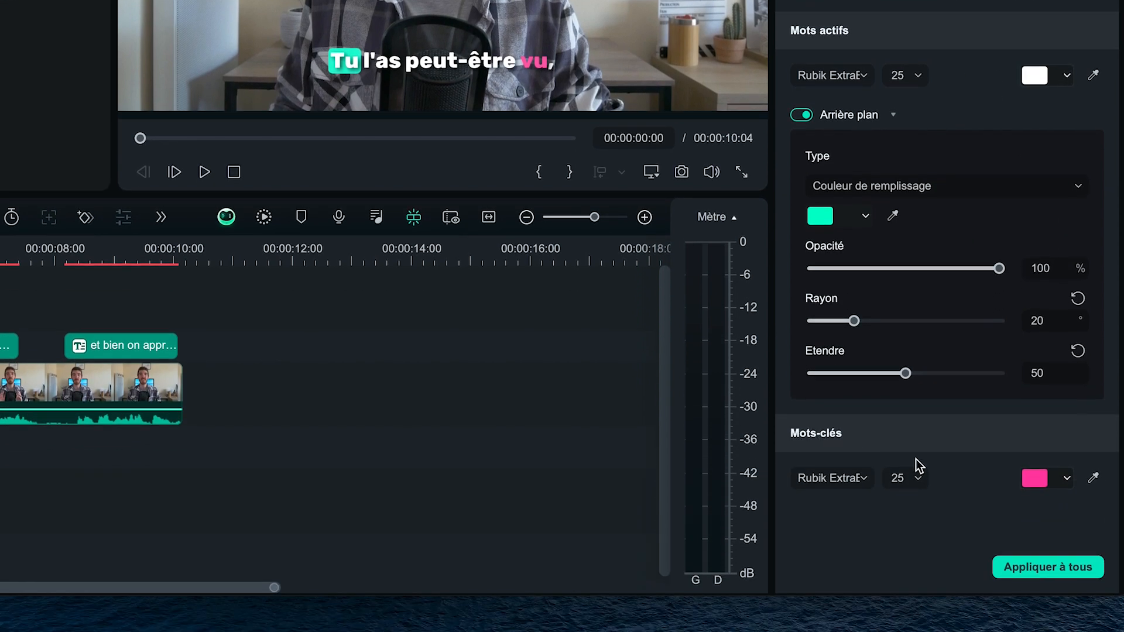
{"action": "left_click", "coordinate": [1067, 477]}
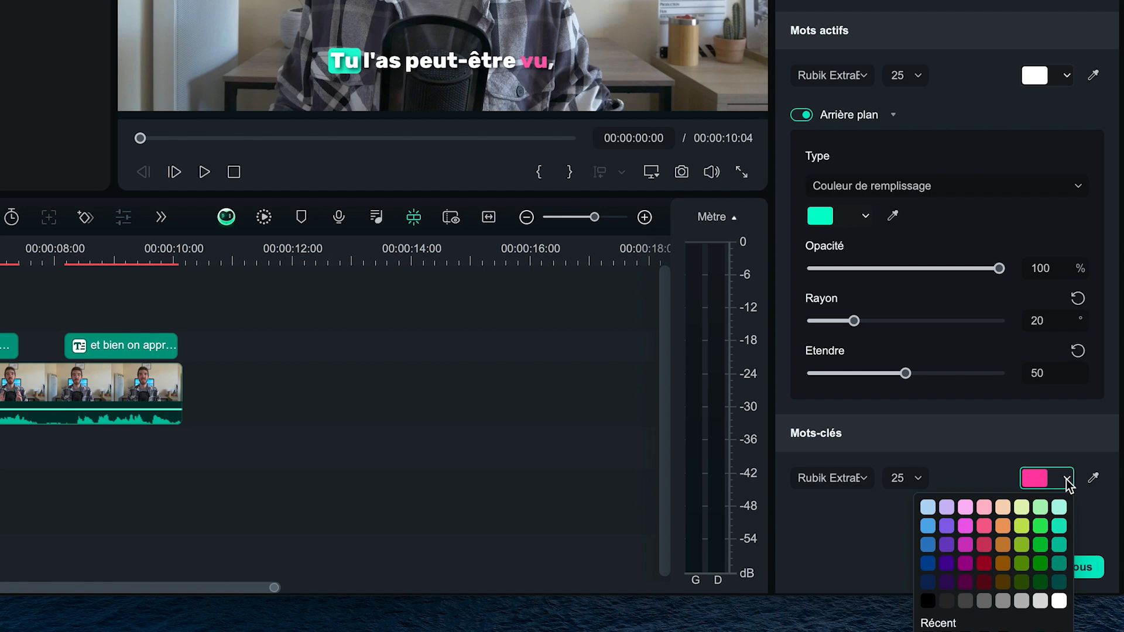
{"action": "left_click", "coordinate": [1056, 600]}
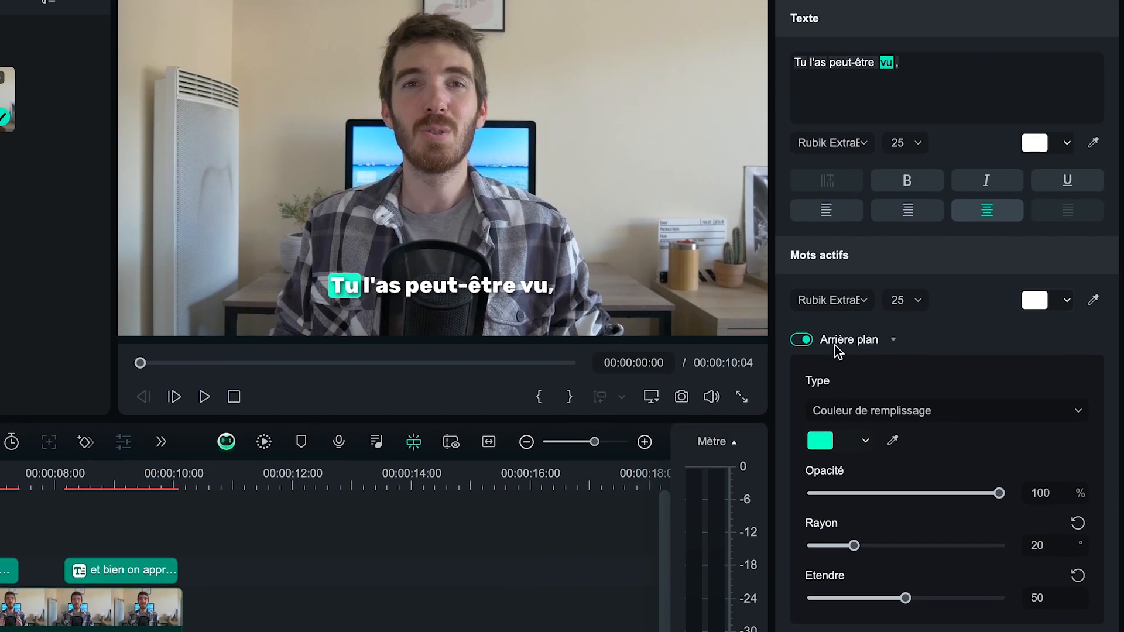
Change the active-word background fill to light blue and apply the styling to all captions
{"action": "left_click", "coordinate": [864, 440]}
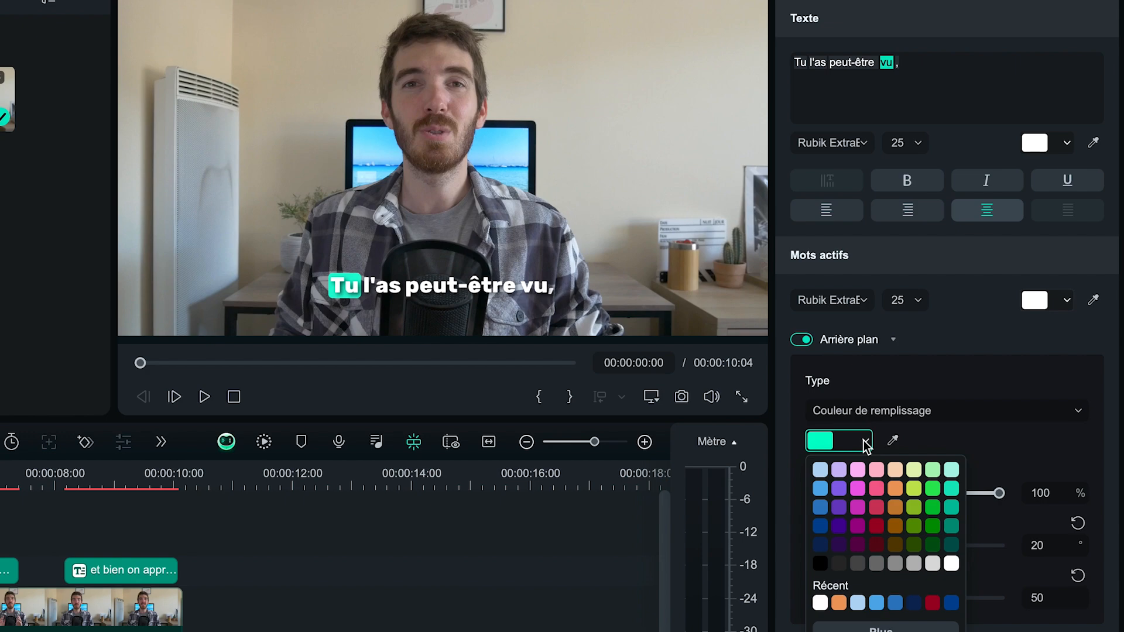
{"action": "left_click", "coordinate": [821, 488]}
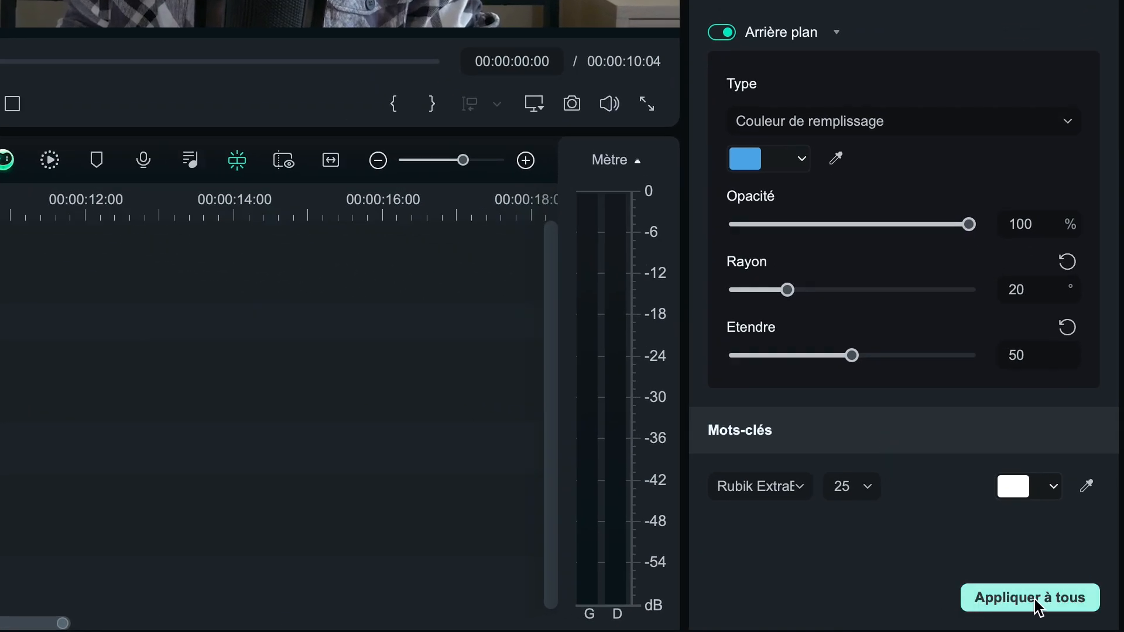
{"action": "left_click", "coordinate": [1037, 608]}
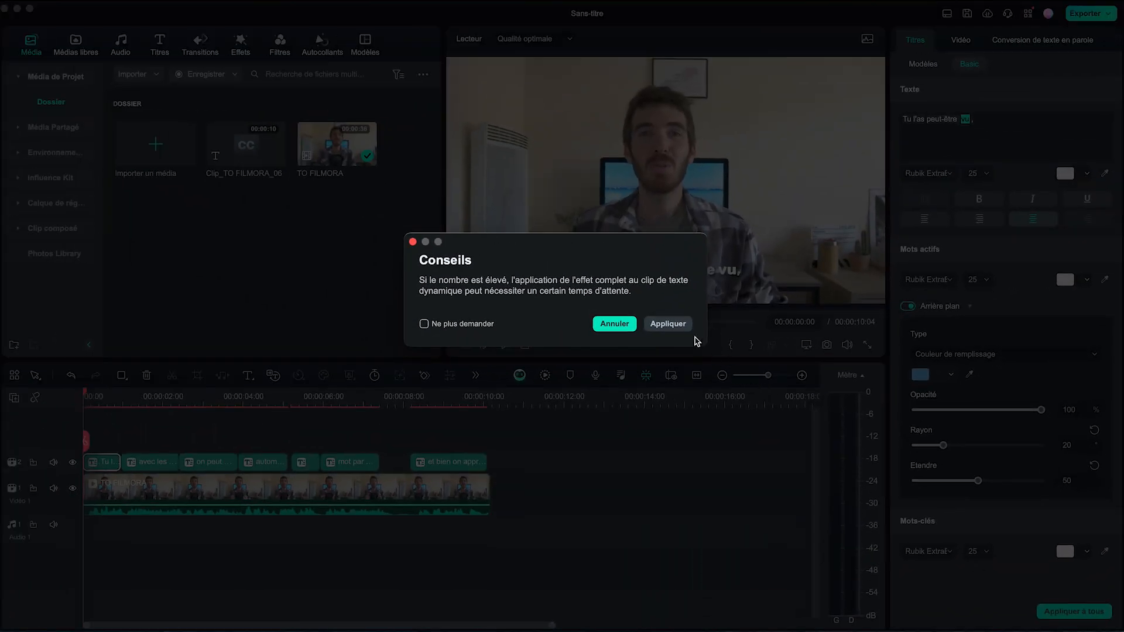
{"action": "left_click", "coordinate": [668, 323]}
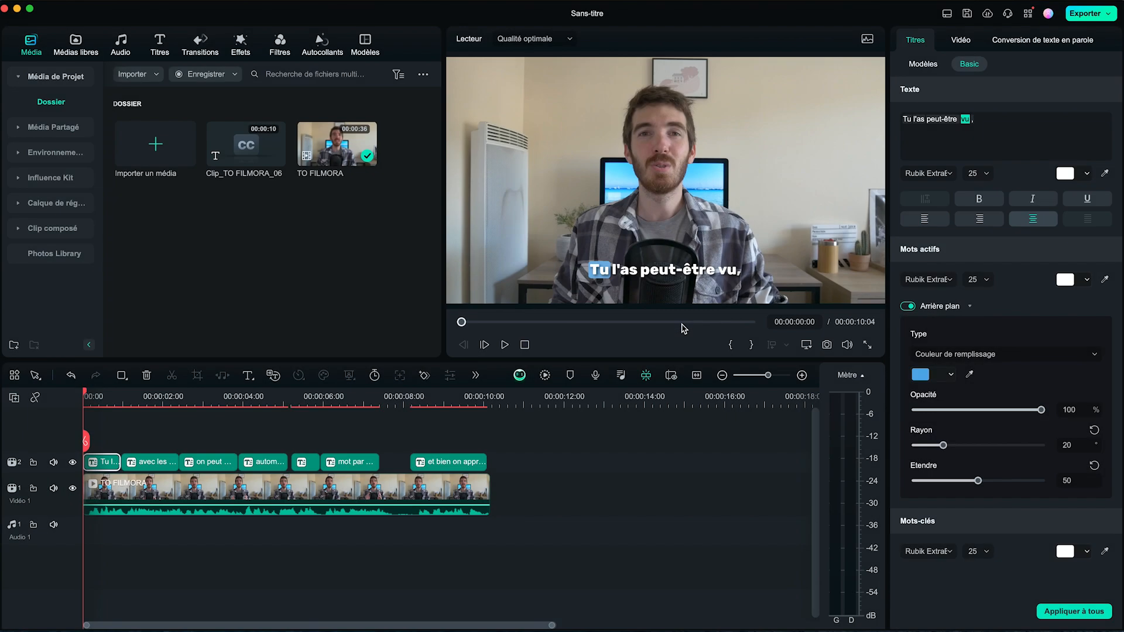